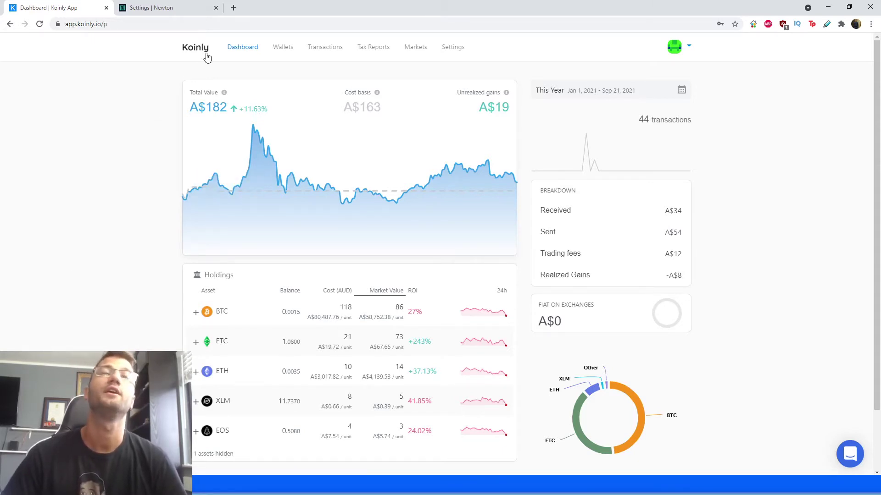
# Step: Add a Newton.co wallet, found by searching 'new', and choose to import its transactions from a file
pyautogui.click(282, 48)
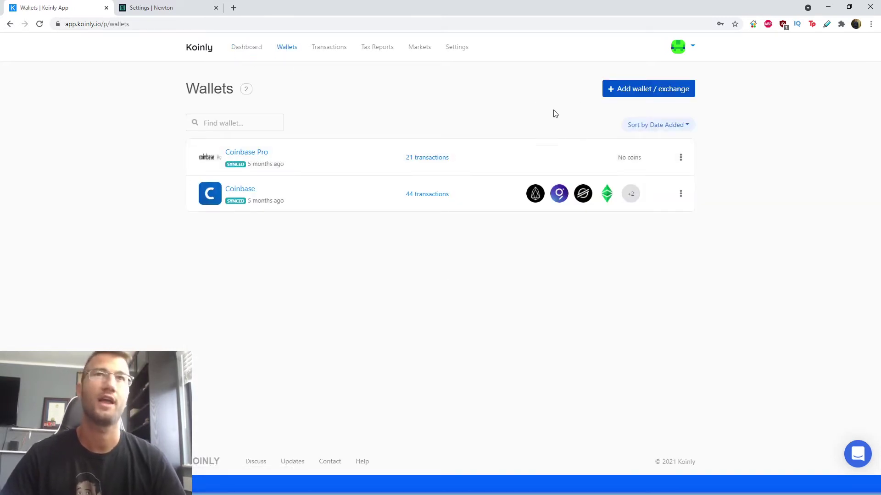
pyautogui.click(620, 94)
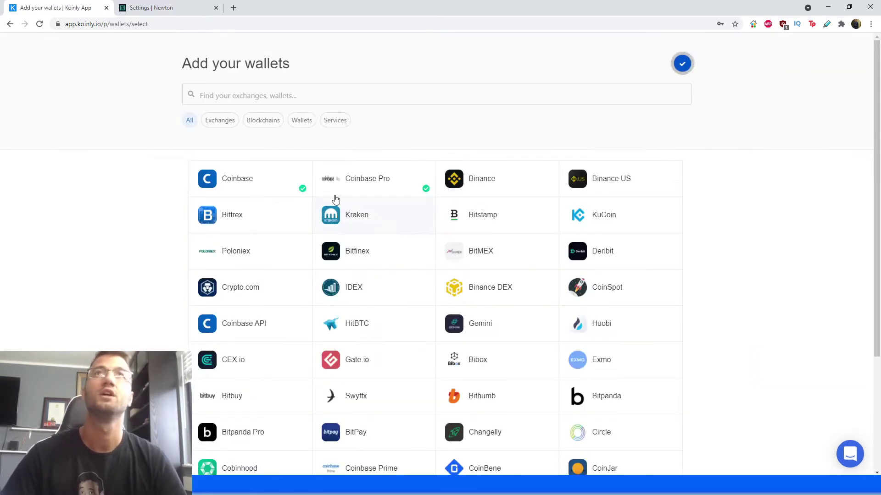
pyautogui.click(298, 100)
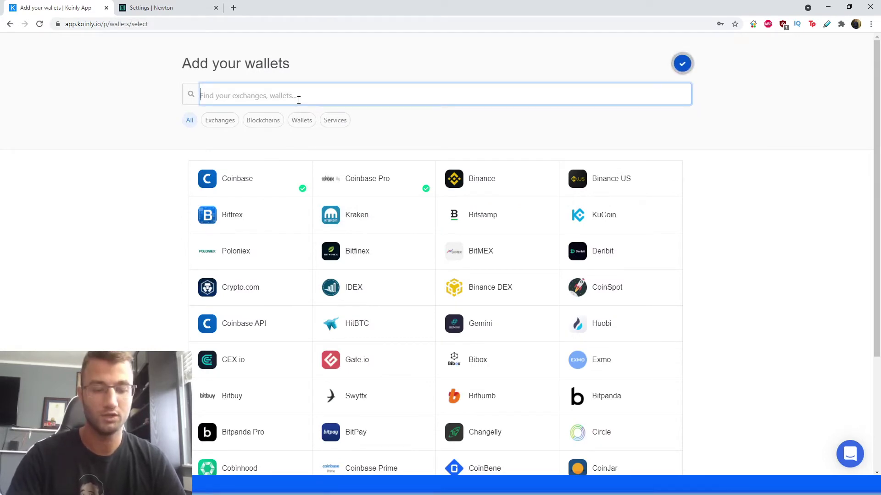
pyautogui.write('new')
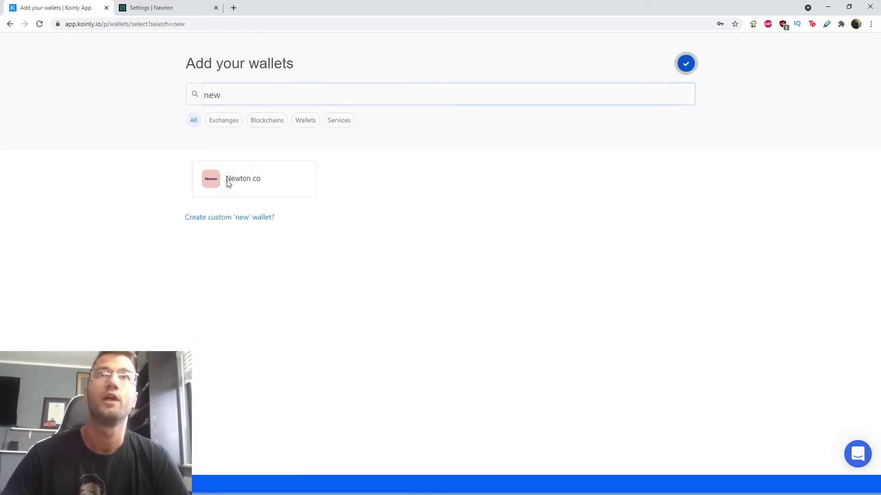
pyautogui.click(228, 183)
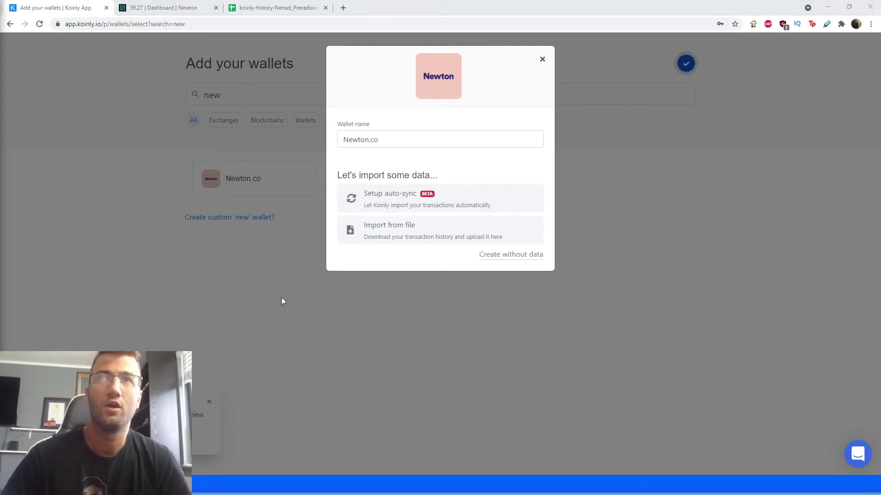
pyautogui.click(418, 237)
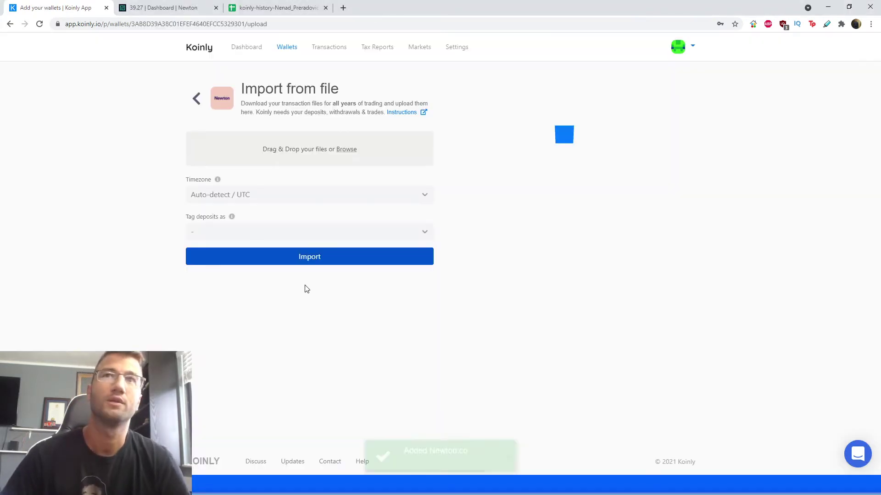
pyautogui.click(158, 7)
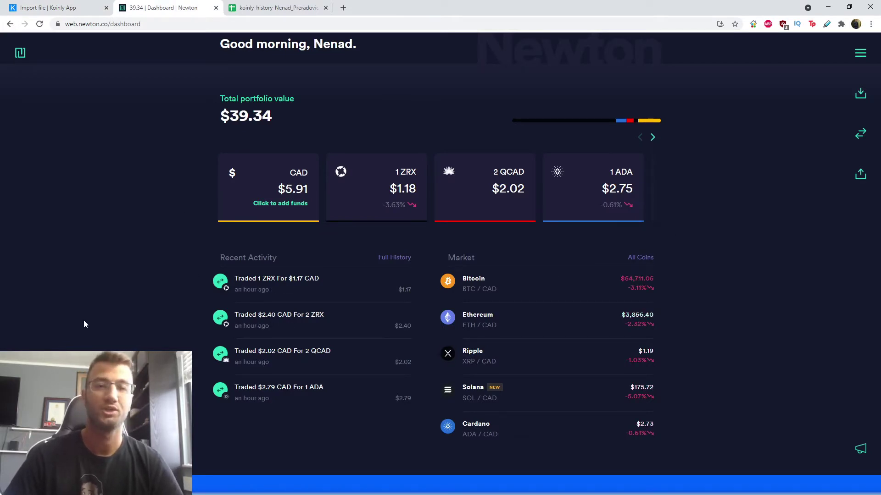
# Step: Open Newton's Settings panel and its Tax Report export options, including the Koinly Version report
pyautogui.moveTo(388, 292)
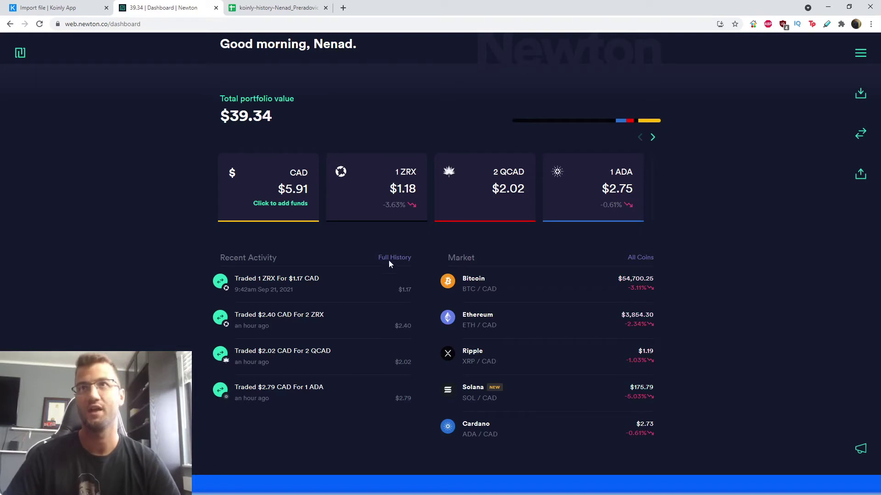
pyautogui.moveTo(545, 117)
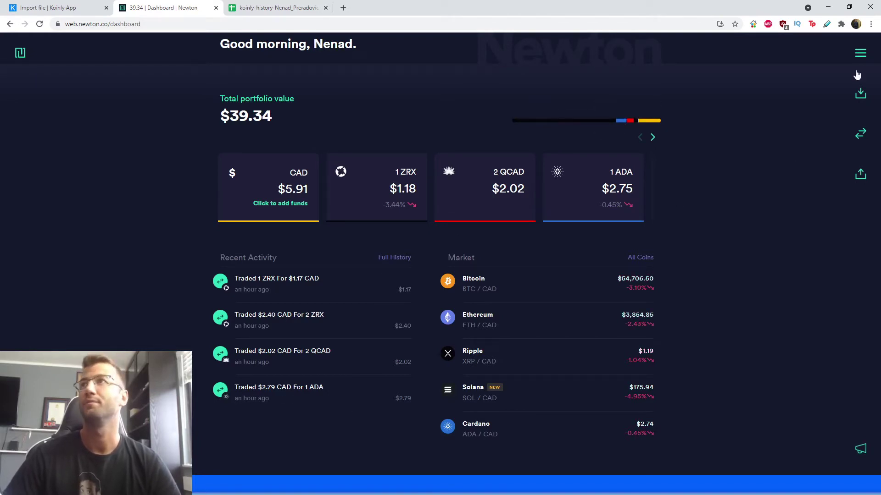
pyautogui.click(860, 53)
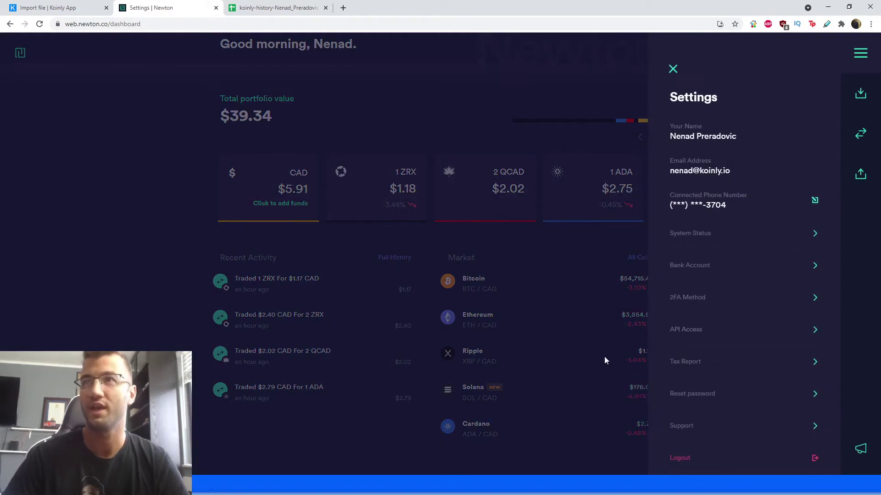
pyautogui.click(688, 363)
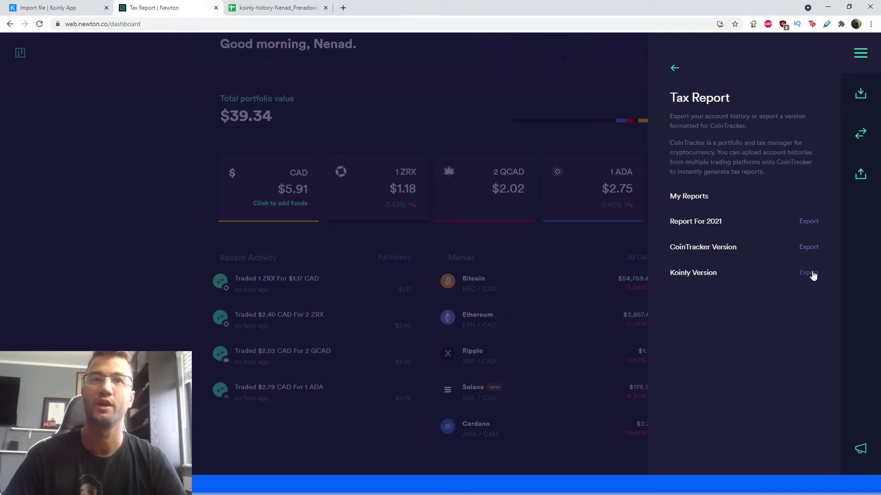
pyautogui.moveTo(243, 485)
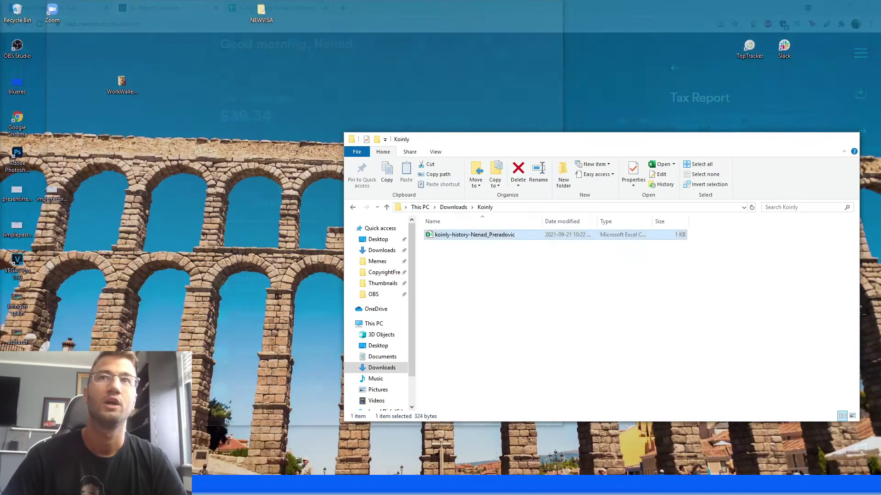
pyautogui.click(210, 440)
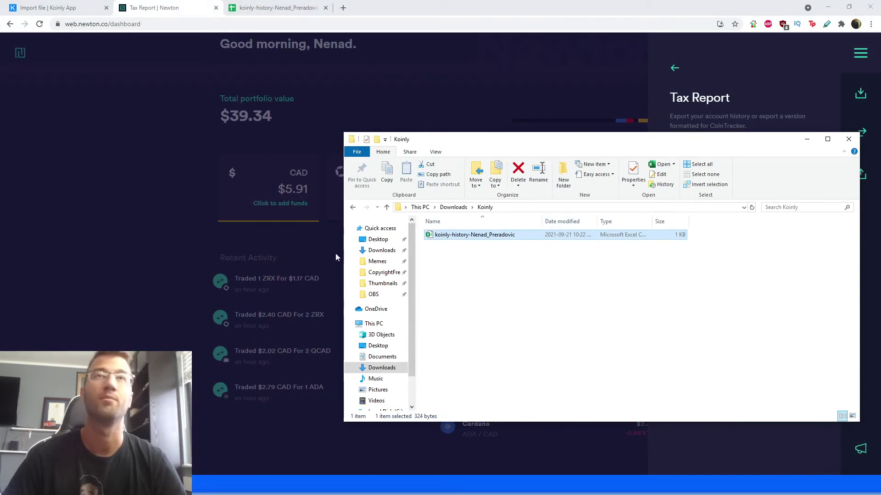
# Step: Review the six trades in the exported Koinly history spreadsheet, then return to Koinly's import page
pyautogui.click(275, 8)
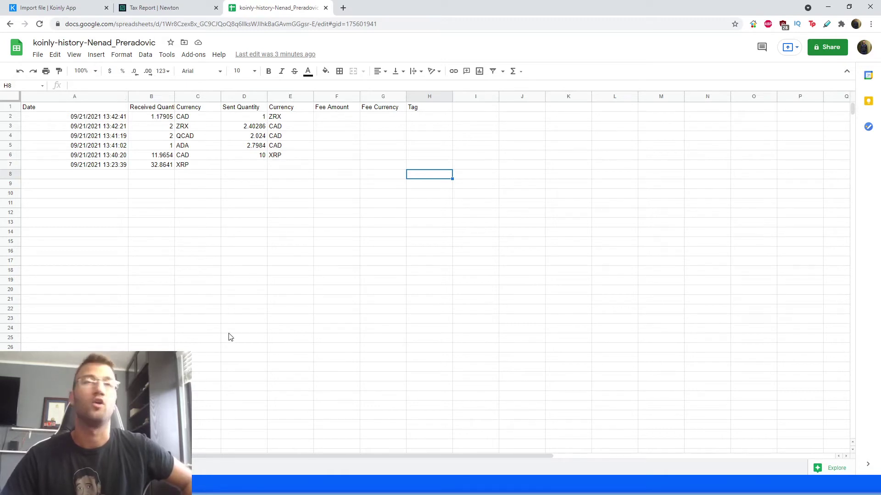
pyautogui.click(50, 7)
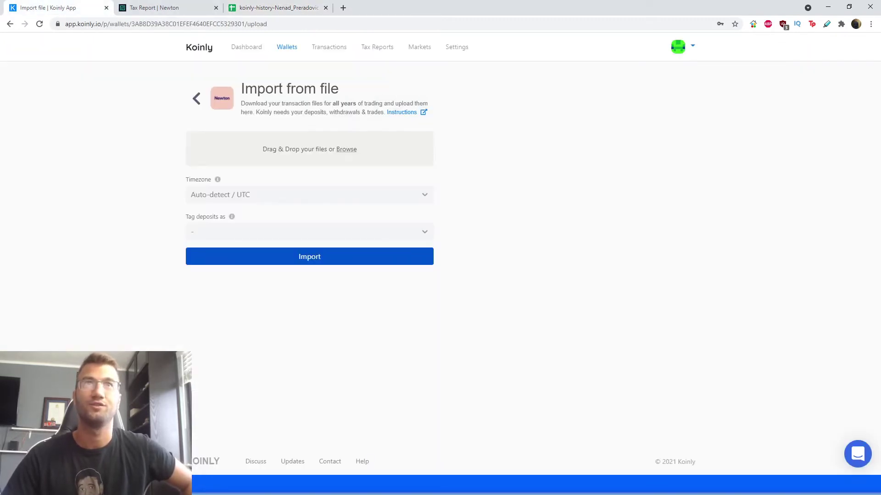
# Step: Drop the exported Newton CSV from the Downloads folder onto Koinly's import page and import it
pyautogui.moveTo(251, 460)
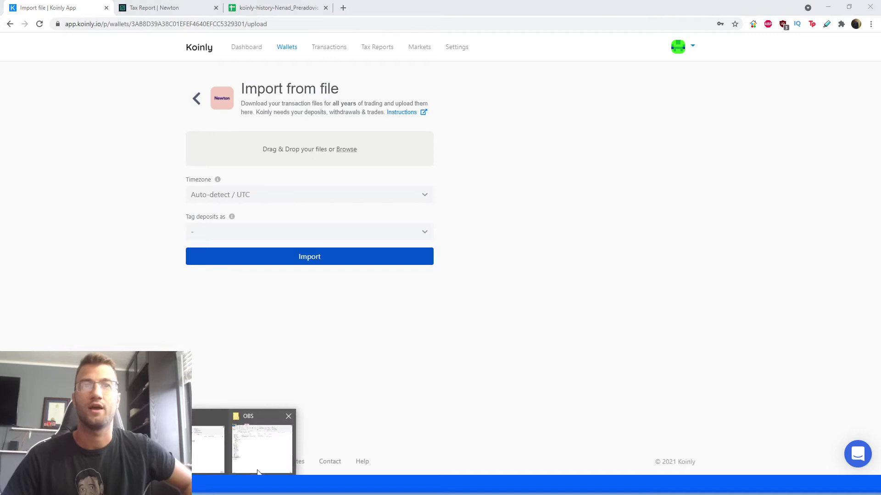
pyautogui.click(210, 450)
pyautogui.moveTo(487, 236); pyautogui.dragTo(307, 151)
pyautogui.click(288, 259)
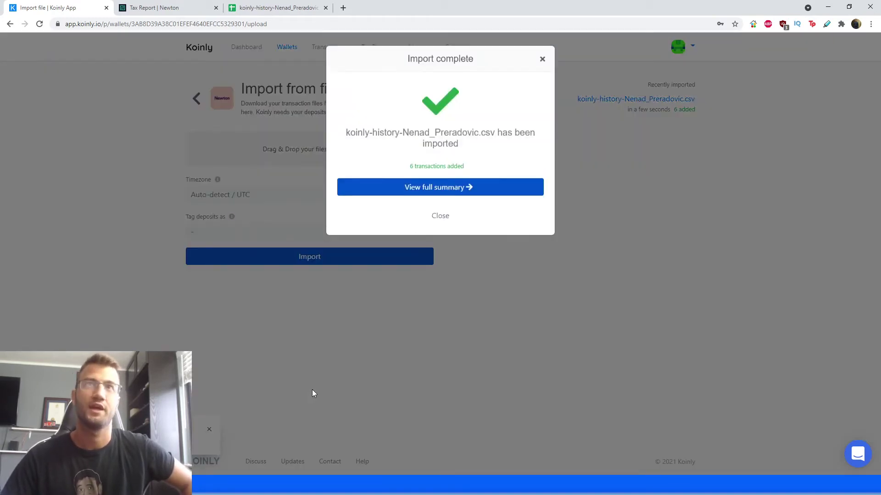
# Step: Check the full import summary and confirm Newton.co shows 6 transactions in the Wallets list
pyautogui.click(436, 188)
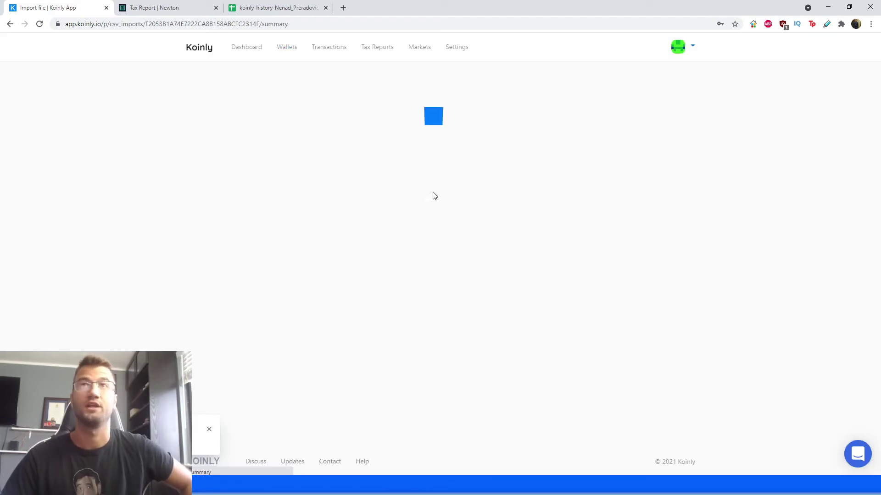
pyautogui.click(287, 47)
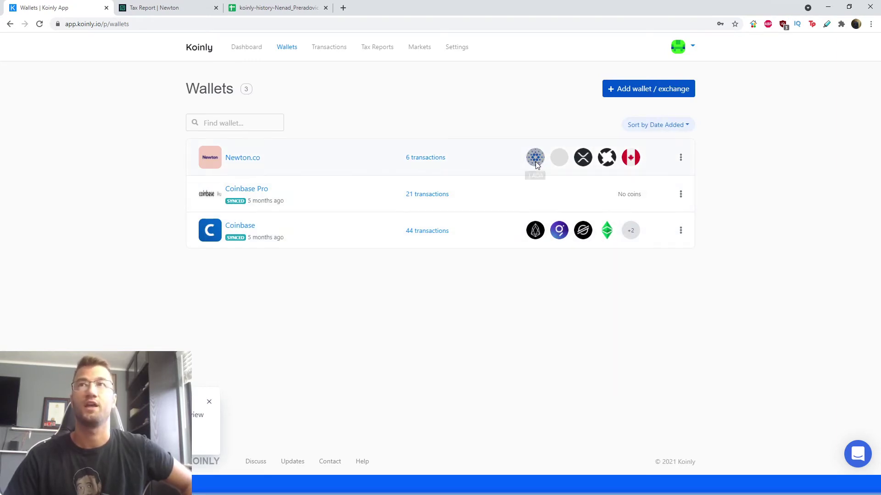
pyautogui.moveTo(592, 161)
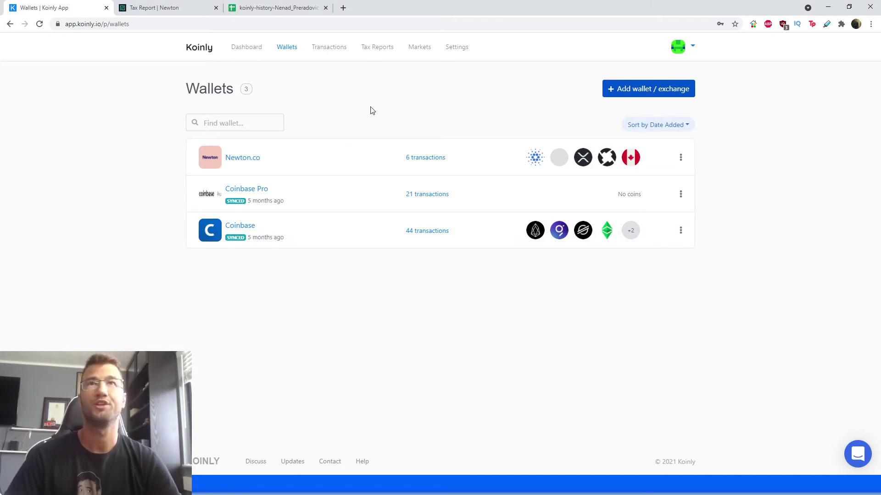
# Step: Show the 2021 - 22 tax report summary (-CA$0.15 gains, 6 transactions) with Complete Tax Report as the report type
pyautogui.click(387, 48)
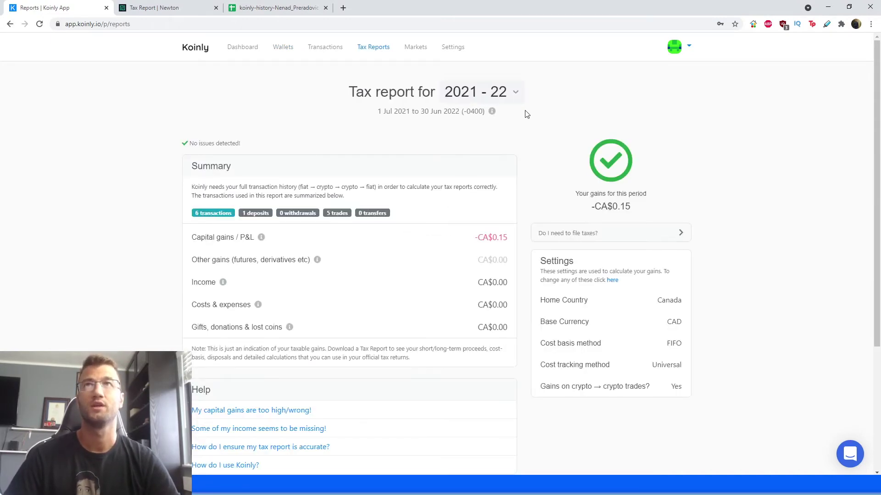
pyautogui.click(514, 92)
pyautogui.click(579, 111)
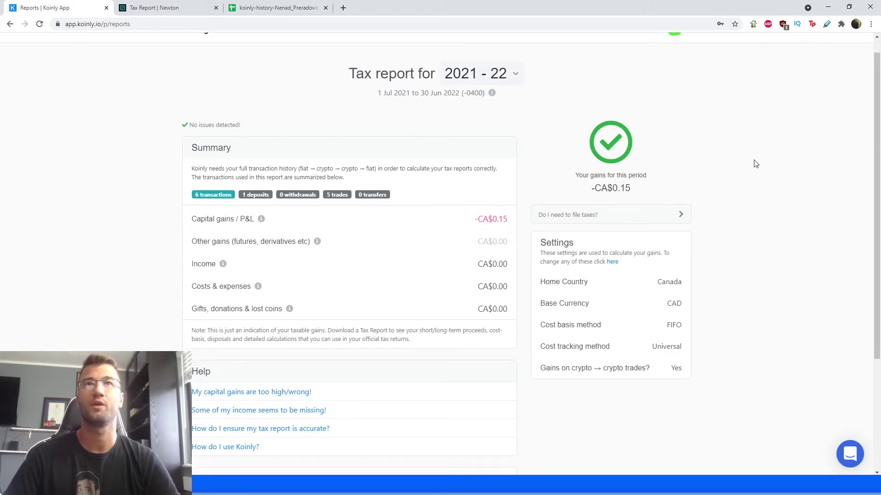
pyautogui.scroll(-2, 752, 174)
pyautogui.scroll(-1, 498, 256)
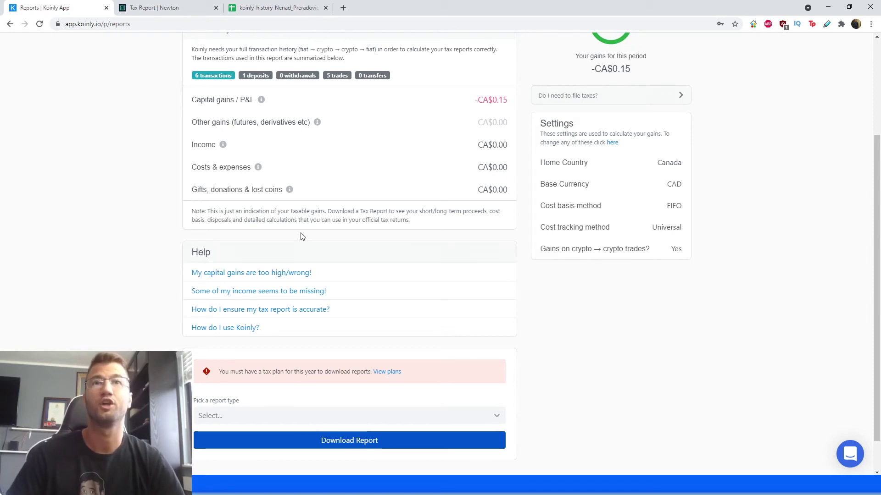
pyautogui.scroll(-1, 508, 274)
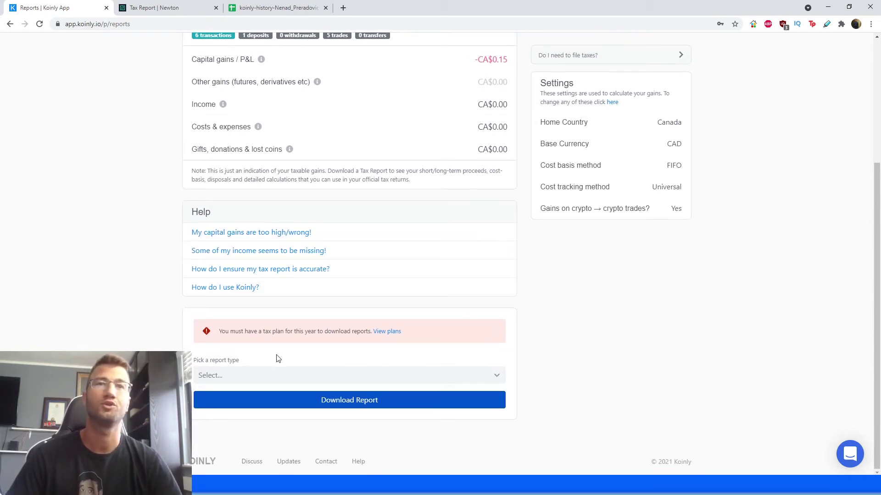
pyautogui.click(272, 375)
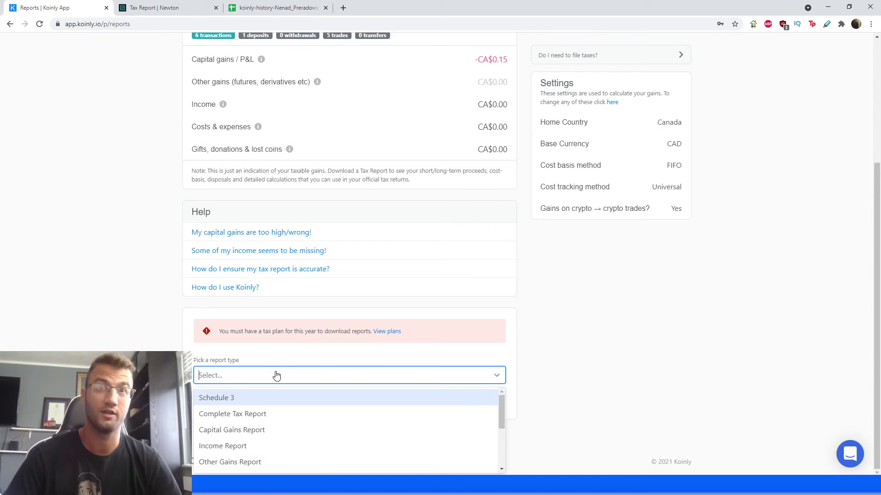
pyautogui.click(297, 414)
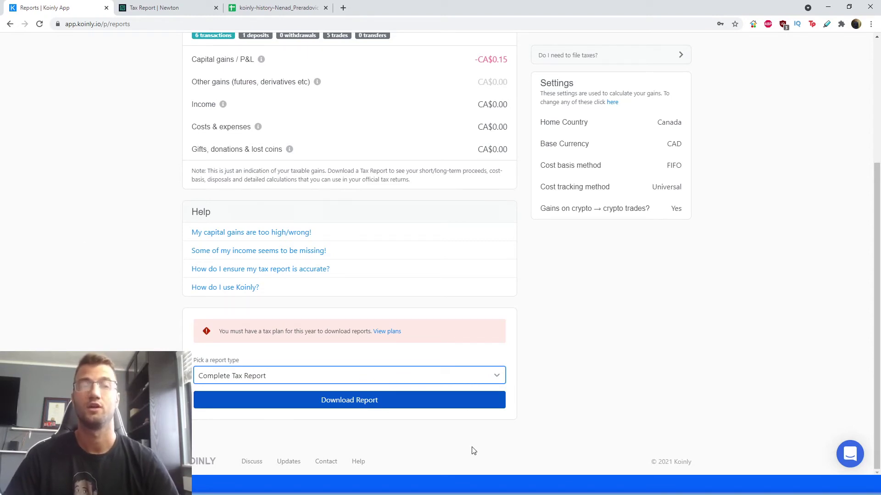
pyautogui.hotkey('alt', 'Tab')
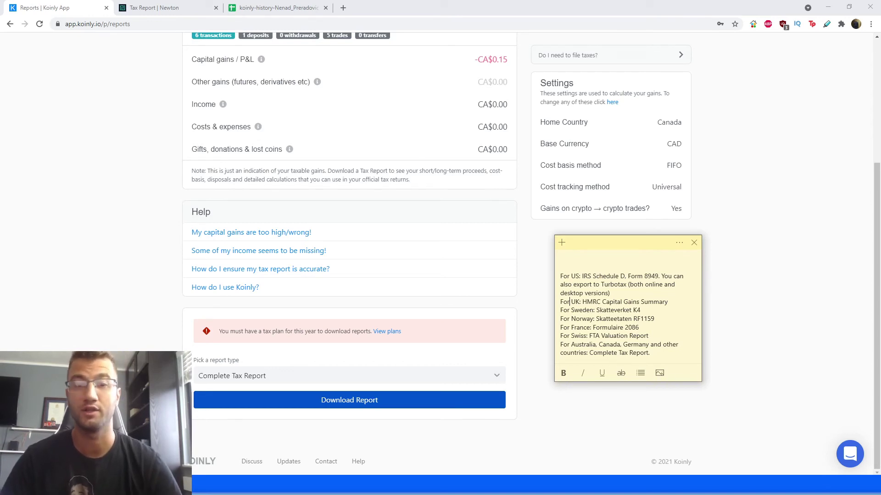
# Step: Put away the per-country report note and return to the Koinly Help Center in the browser
pyautogui.hotkey('alt', 'Tab')
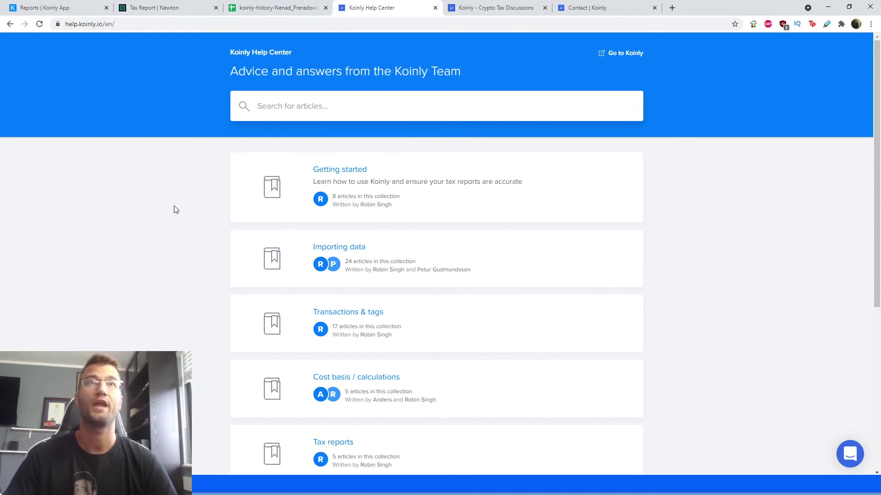
pyautogui.scroll(-2, 319, 336)
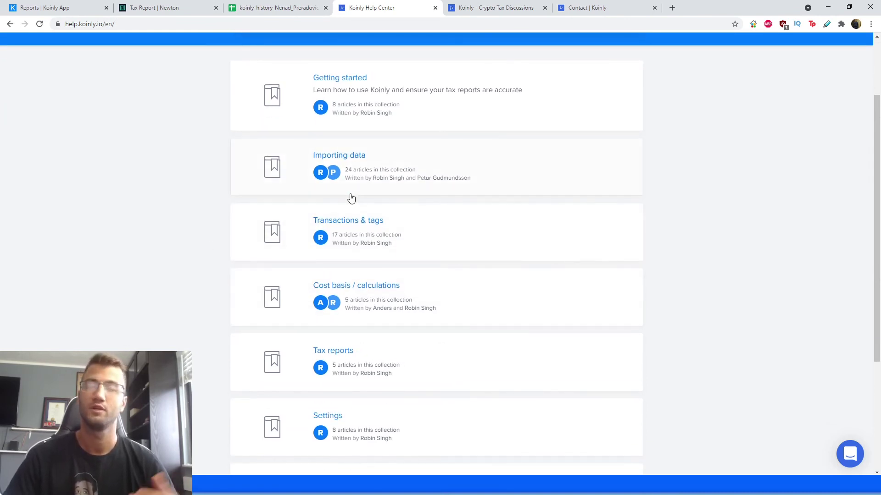
pyautogui.scroll(-2, 496, 228)
pyautogui.scroll(-1, 497, 229)
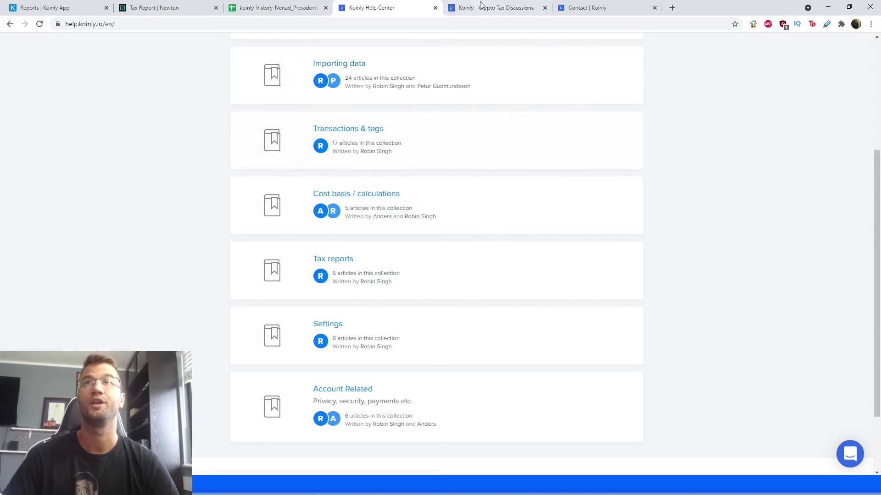
pyautogui.scroll(5, 323, 163)
# Step: Look over the Koinly Discuss forum categories, then bring up the Contact Koinly page
pyautogui.click(493, 7)
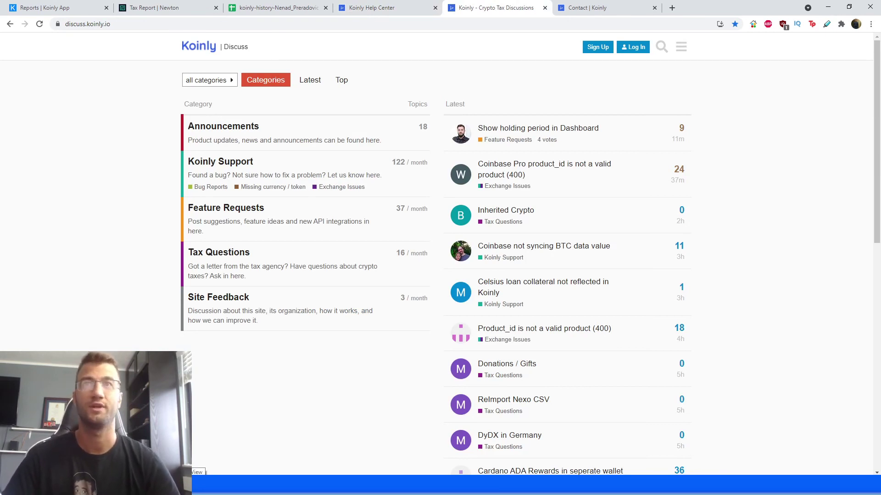
pyautogui.click(597, 4)
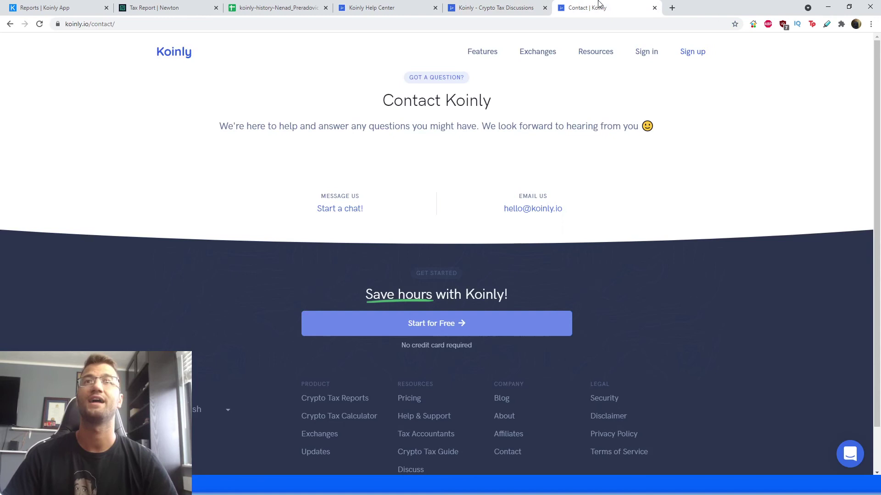